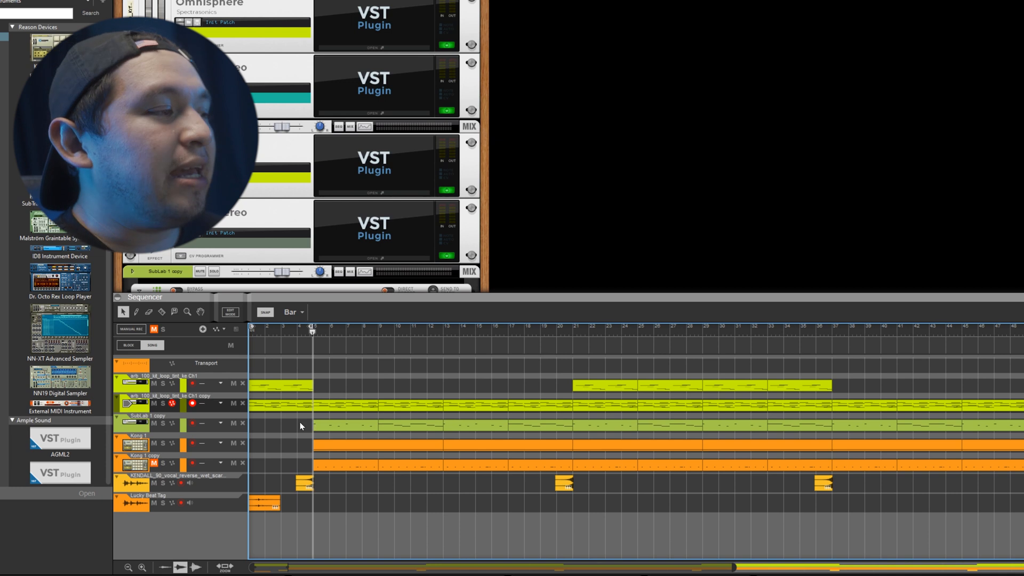
# Step: Examine the bass notes of the SubLab 1 copy clip at bar 5 and return to the arrangement
pyautogui.doubleClick(336, 430)
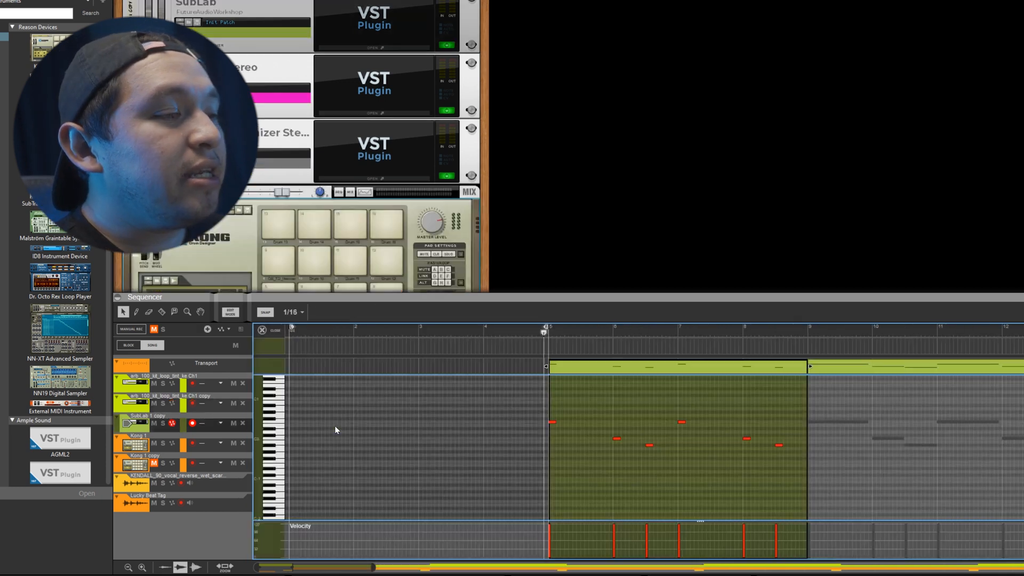
pyautogui.click(262, 329)
pyautogui.moveTo(302, 435); pyautogui.dragTo(423, 435)
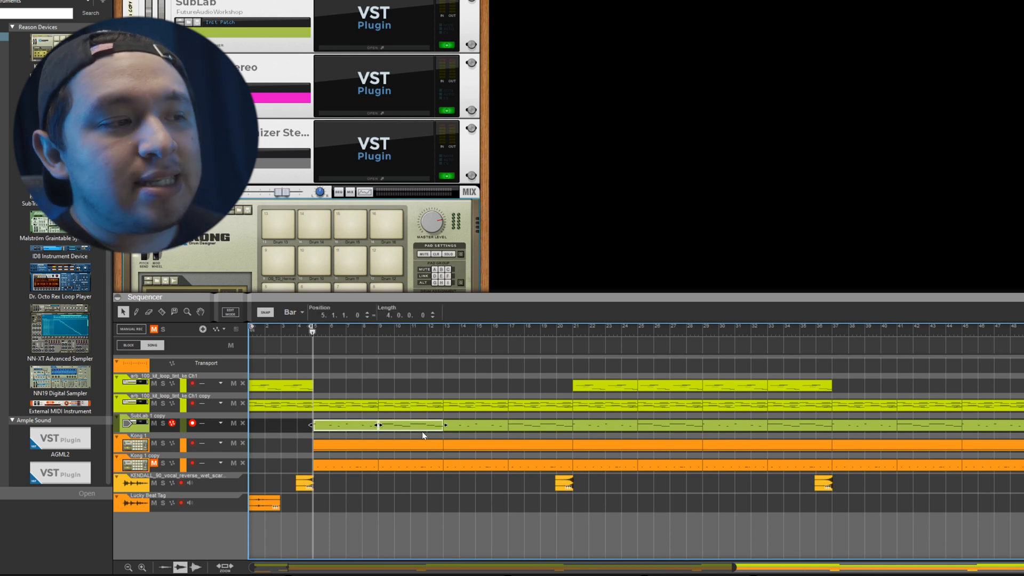
pyautogui.click(426, 438)
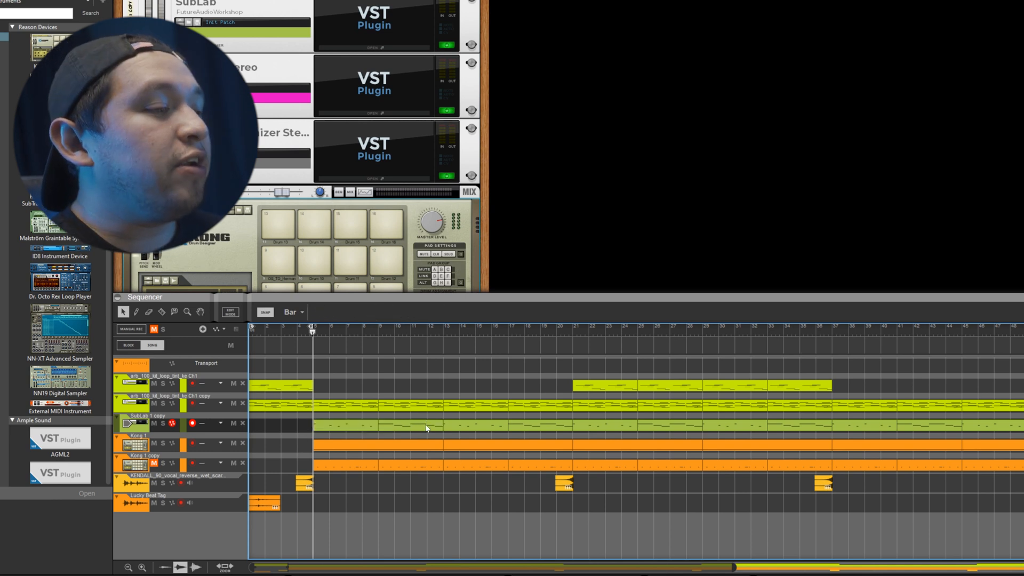
# Step: Examine the longer bass notes in the SubLab 1 copy clip at bar 9 and return to the arrangement
pyautogui.doubleClick(425, 427)
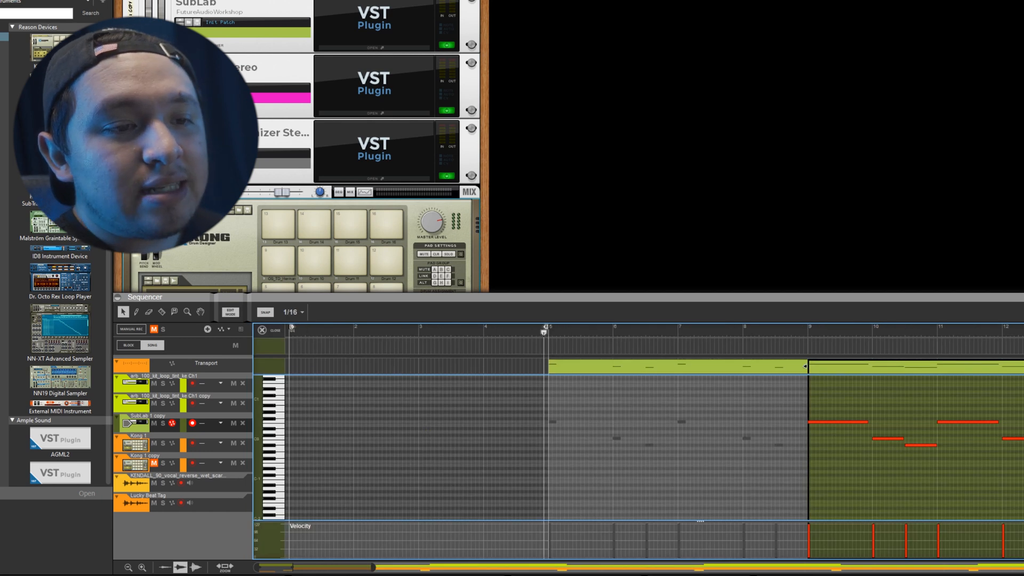
pyautogui.click(1023, 445)
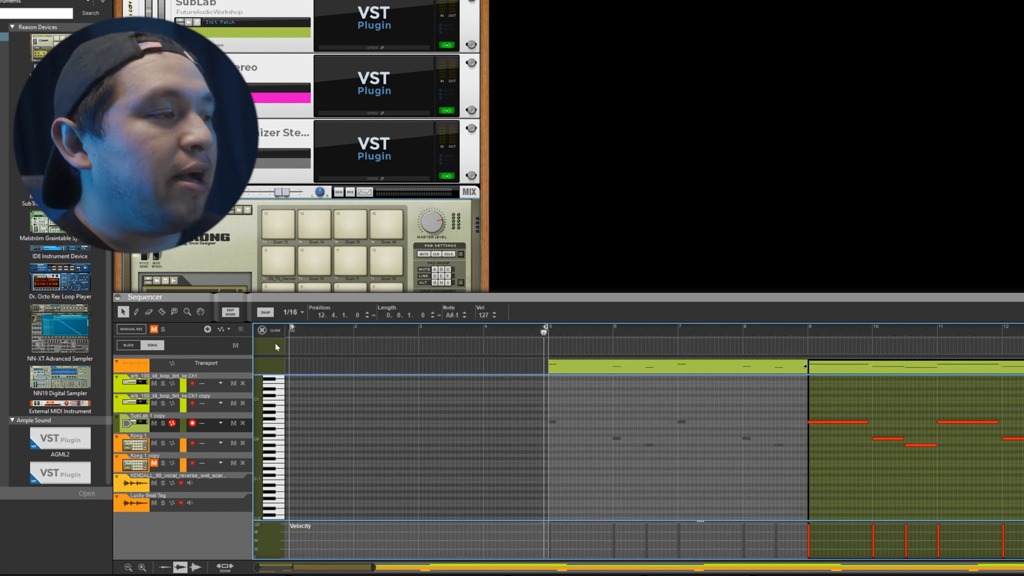
pyautogui.click(267, 330)
pyautogui.click(305, 343)
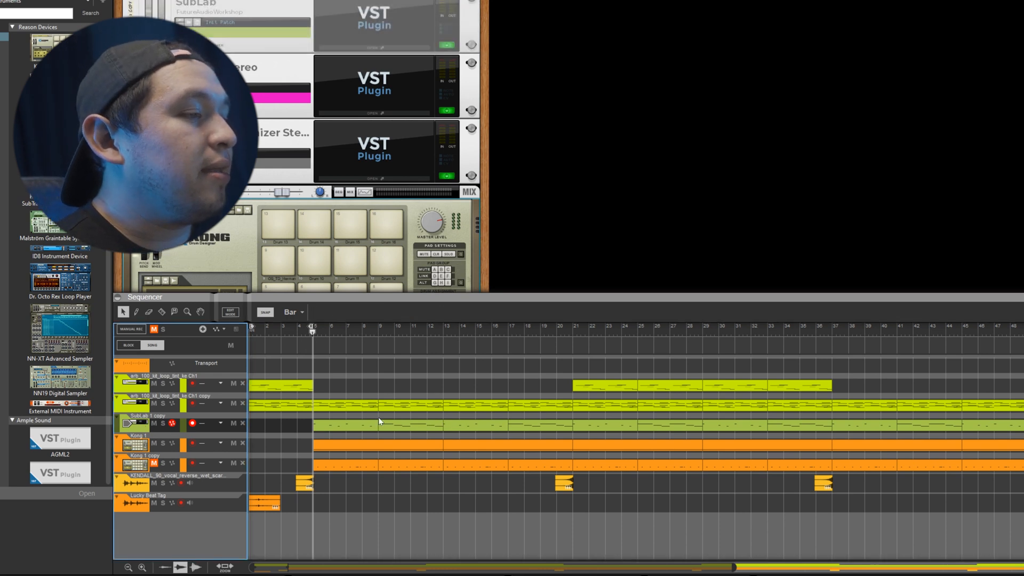
# Step: Follow the SubLab 1 copy notes in the bar 5 and bar 9 clips during playback with both Kong tracks muted
pyautogui.click(402, 444)
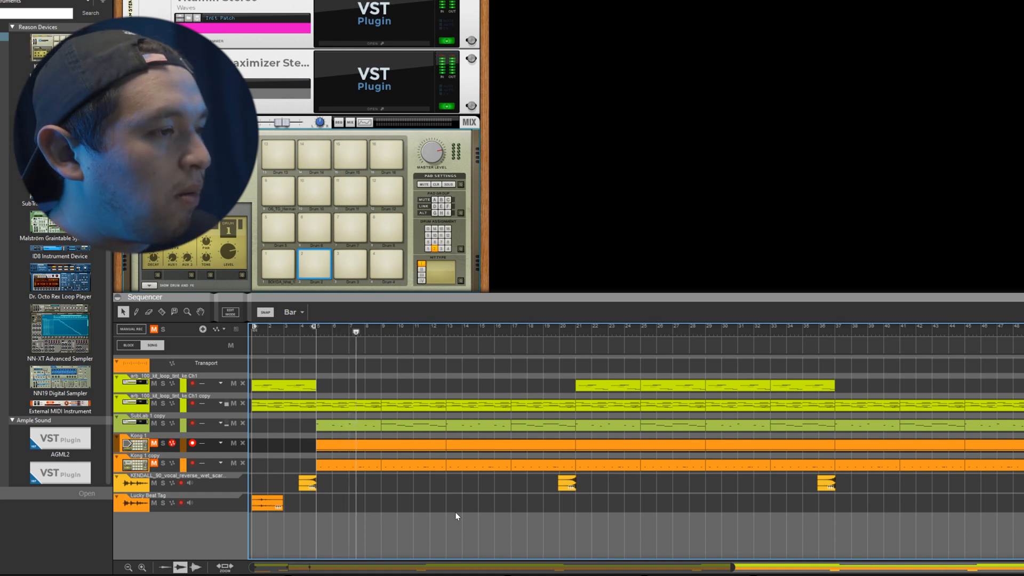
pyautogui.doubleClick(366, 425)
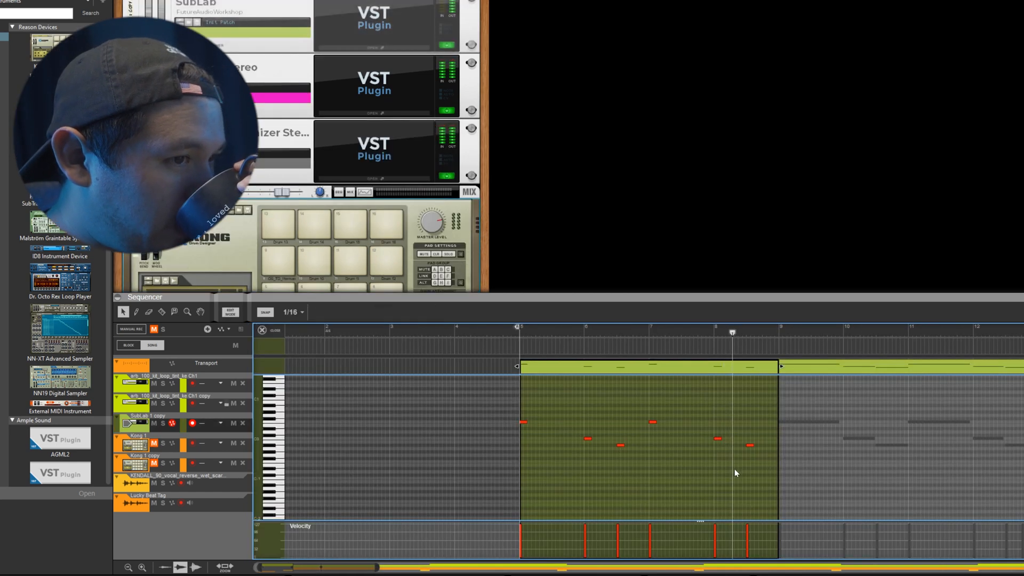
pyautogui.click(885, 368)
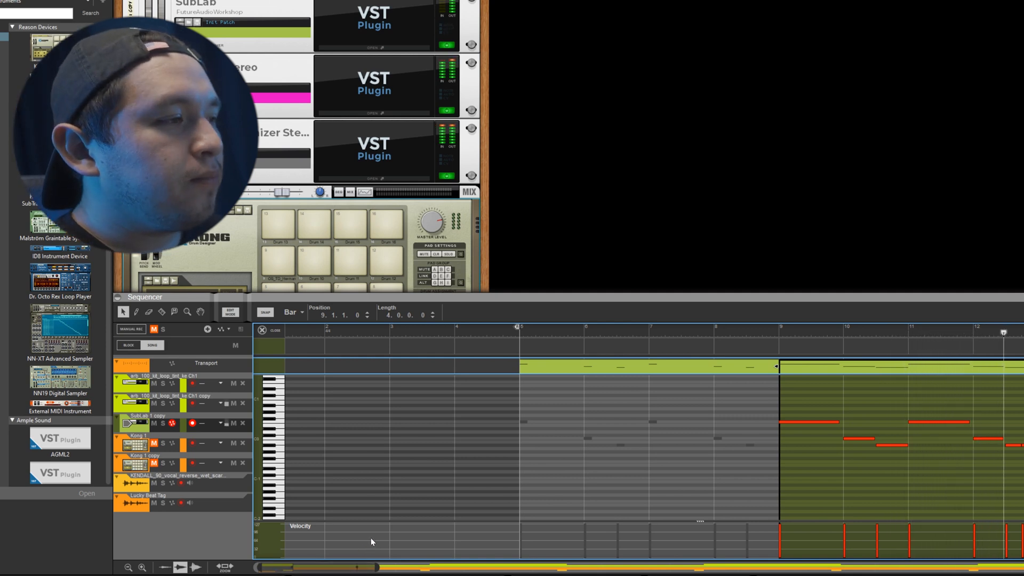
pyautogui.click(264, 330)
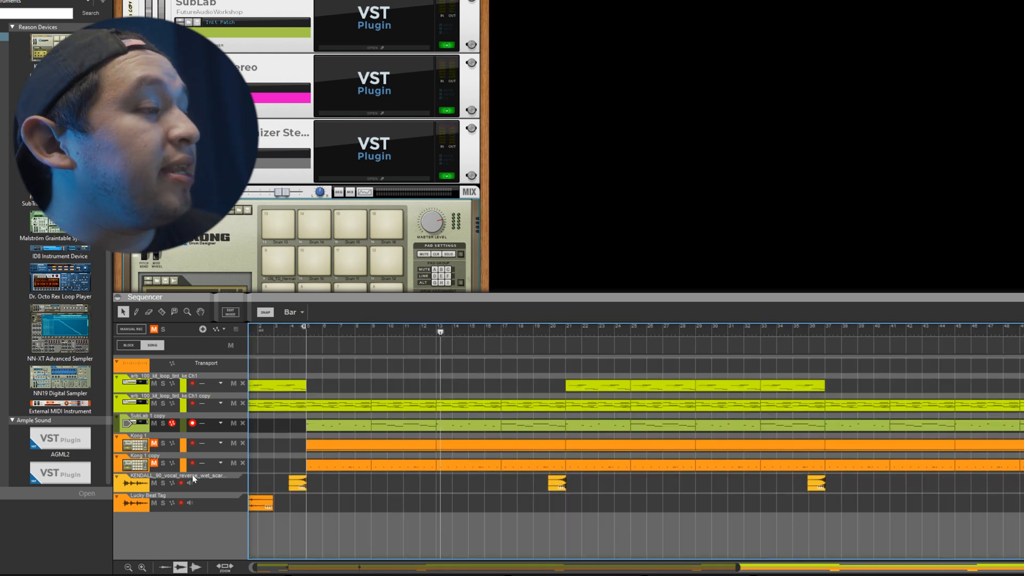
# Step: Play the arrangement from bar 5 to bar 9 and unmute the Kong 1 copy track
pyautogui.moveTo(437, 337); pyautogui.dragTo(311, 364)
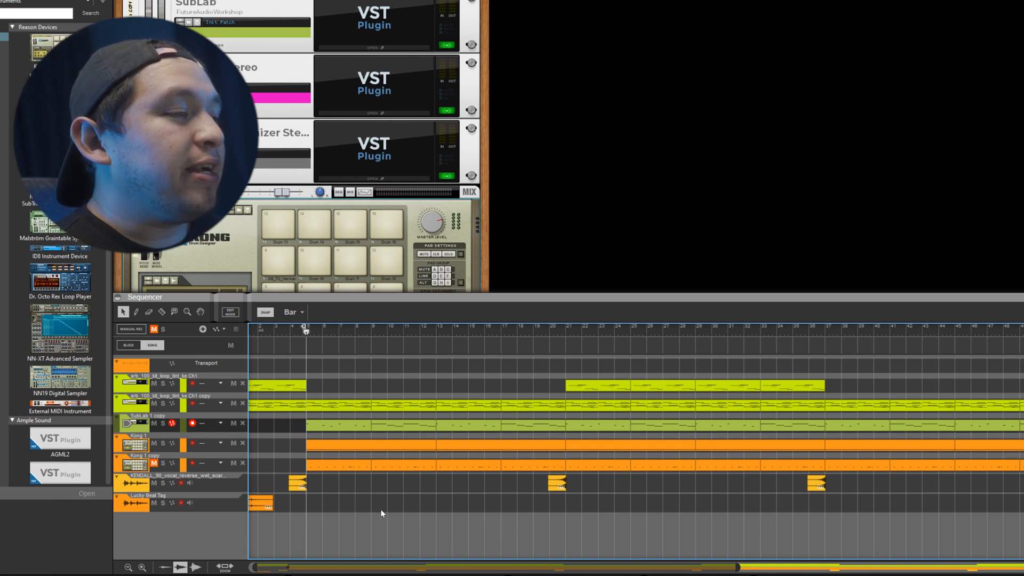
pyautogui.press('space')
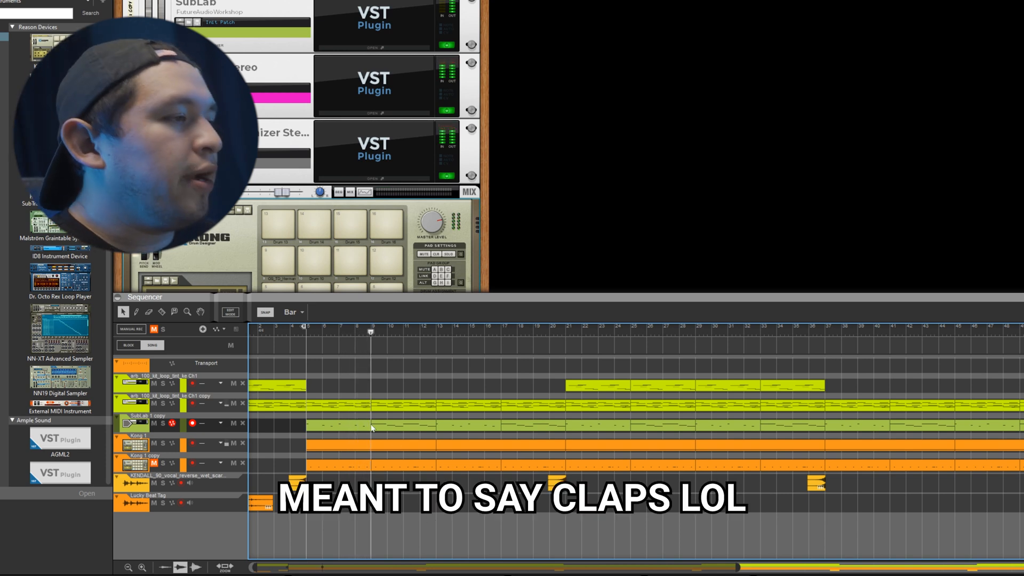
pyautogui.click(158, 464)
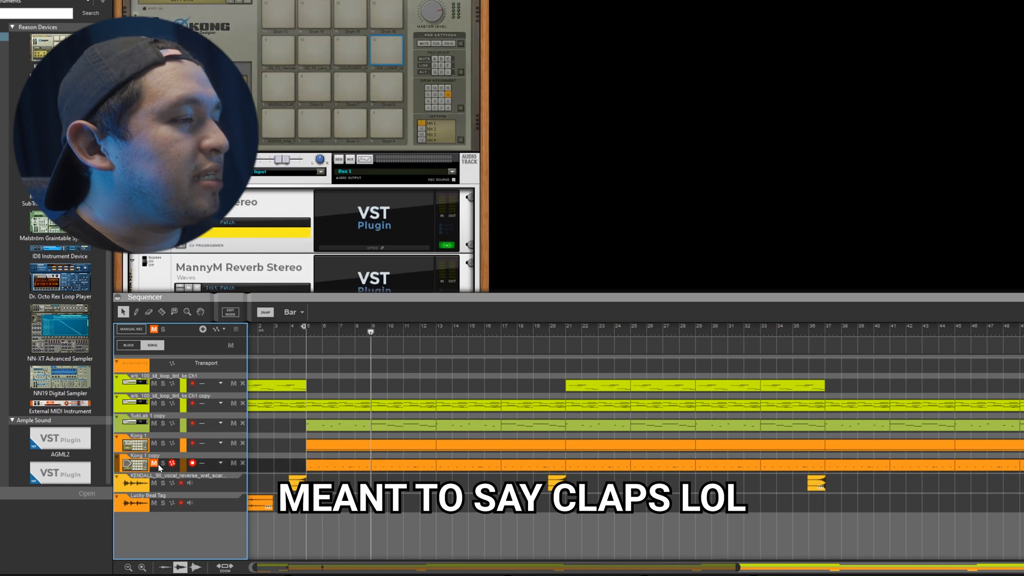
pyautogui.click(155, 464)
pyautogui.click(412, 494)
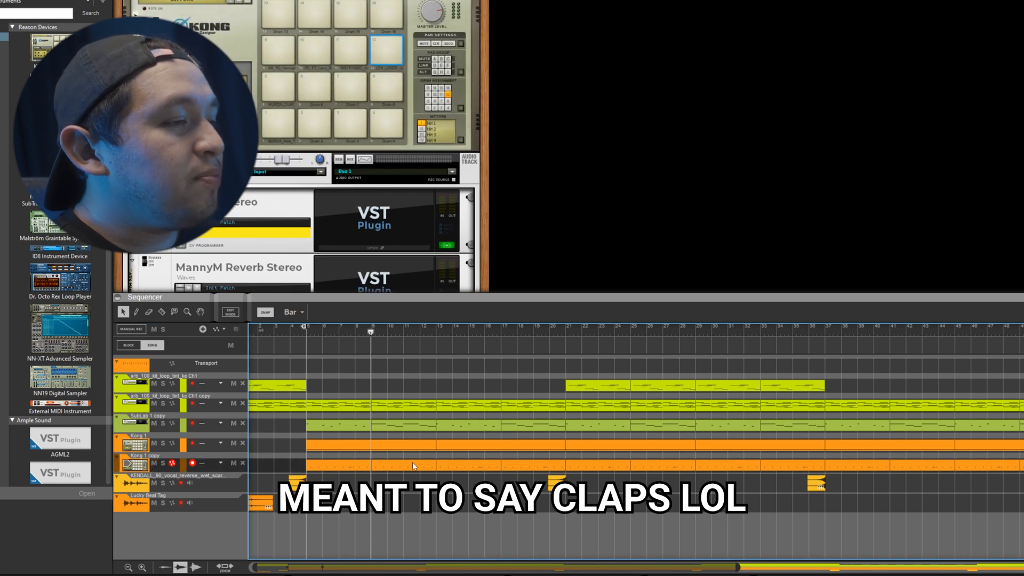
# Step: Play the arrangement from bar 9, and again from bar 36 across the reverse vocal clip
pyautogui.click(373, 329)
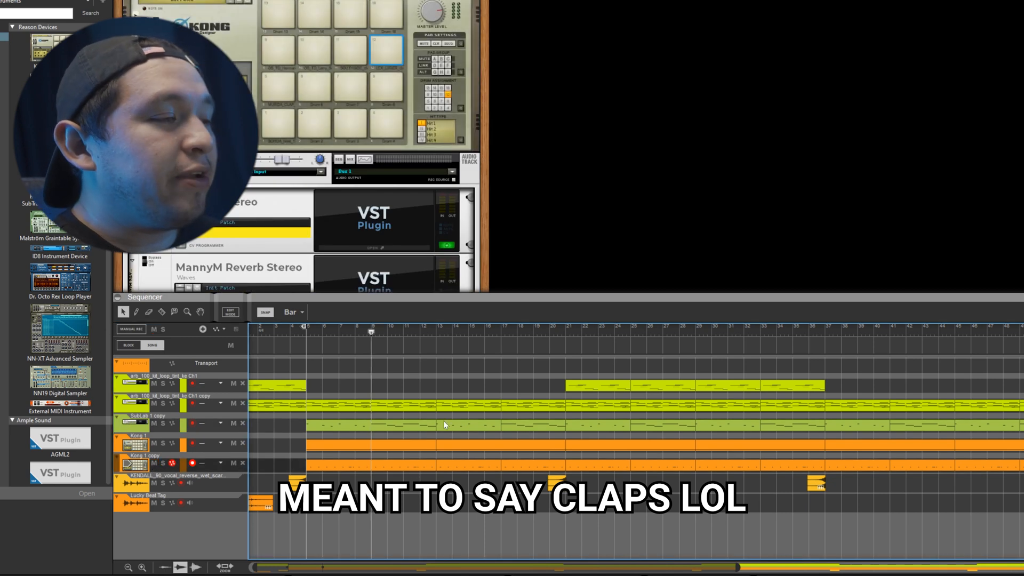
pyautogui.press('space')
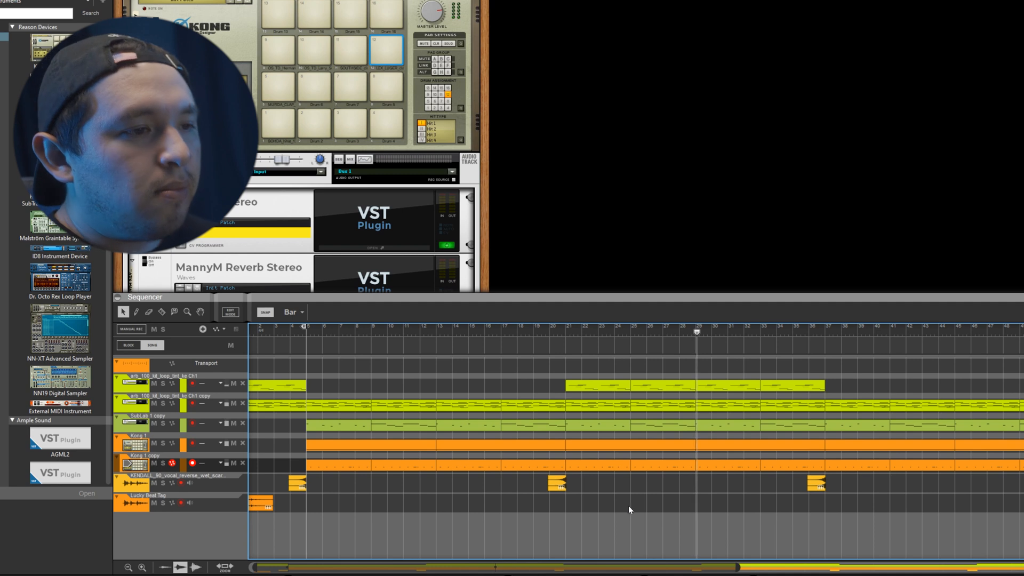
pyautogui.moveTo(702, 332); pyautogui.dragTo(809, 361)
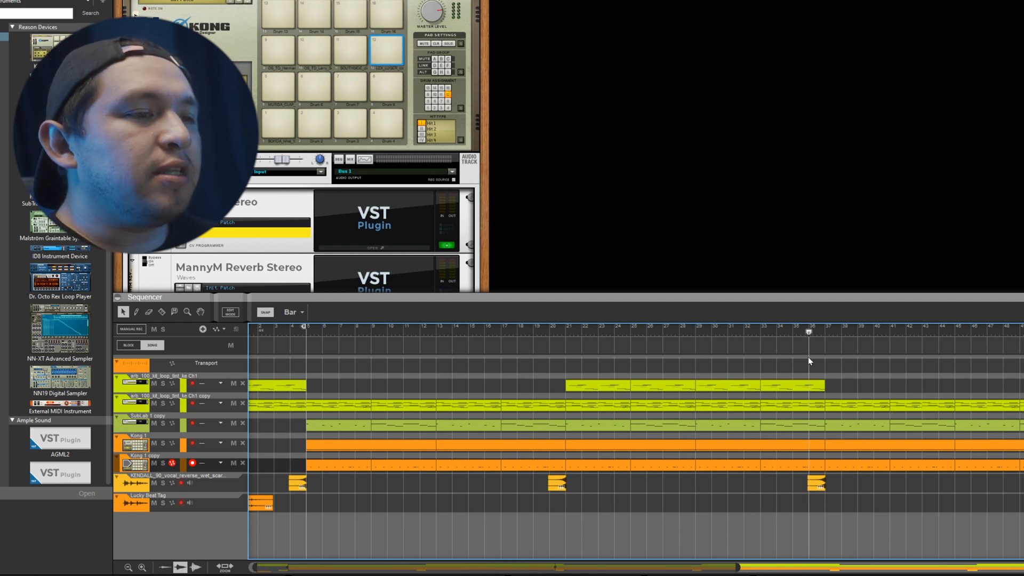
pyautogui.click(820, 492)
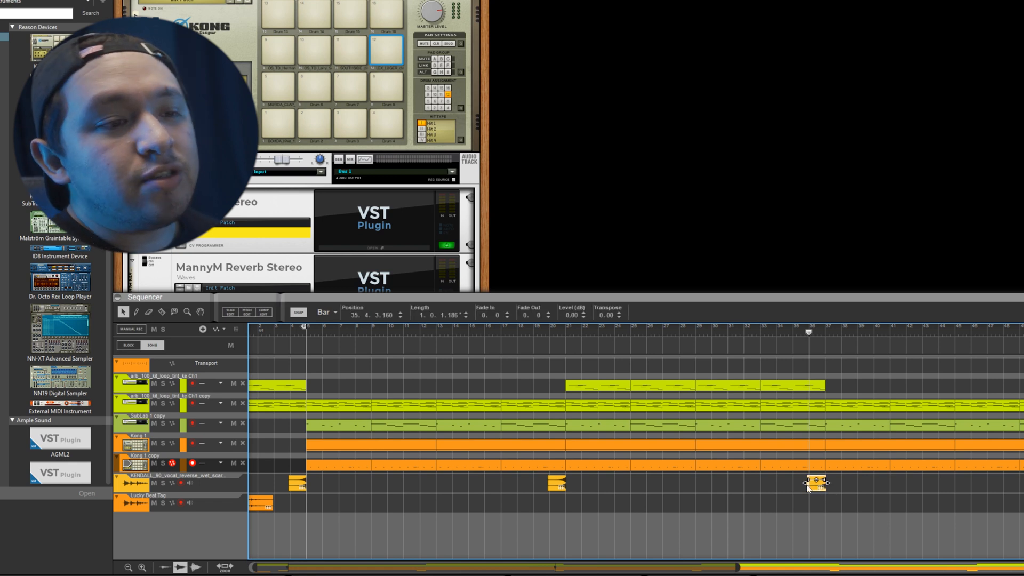
pyautogui.click(785, 502)
pyautogui.press('space')
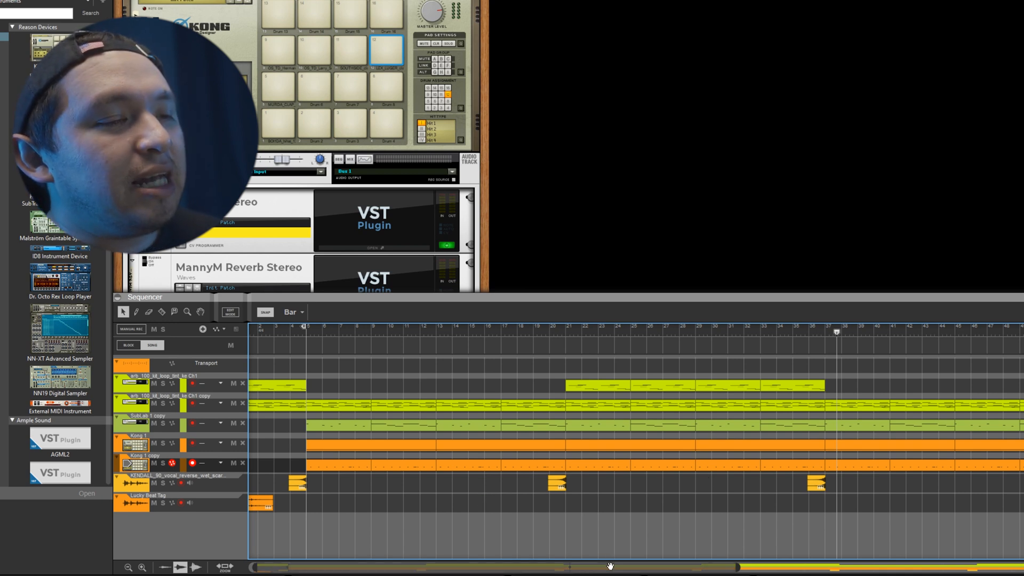
# Step: Review the clip layout of the wider arrangement and select the first arb_100 melody track
pyautogui.moveTo(610, 567); pyautogui.dragTo(675, 569)
pyautogui.moveTo(797, 568); pyautogui.dragTo(1023, 567)
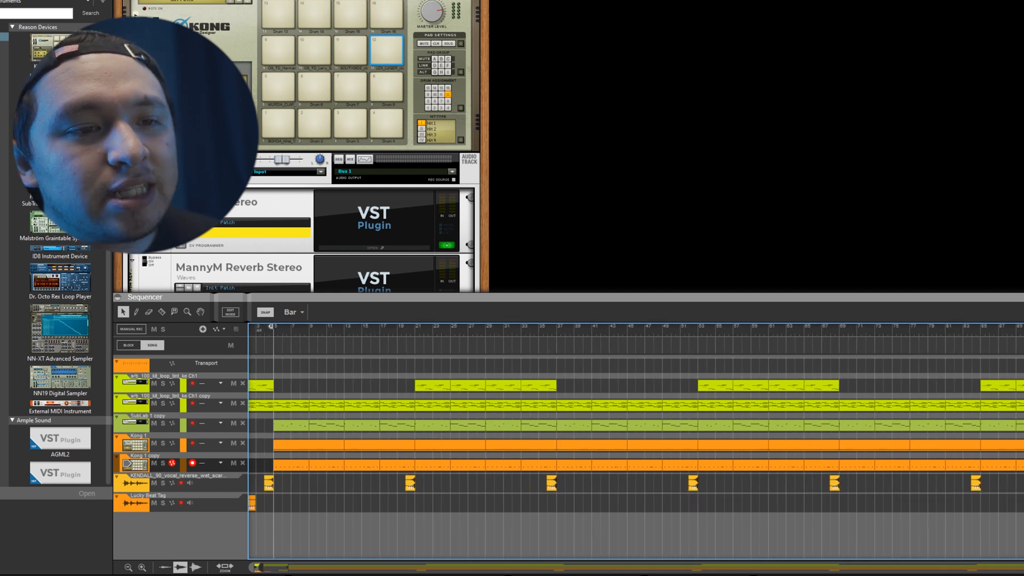
pyautogui.click(1023, 405)
pyautogui.press('Delete')
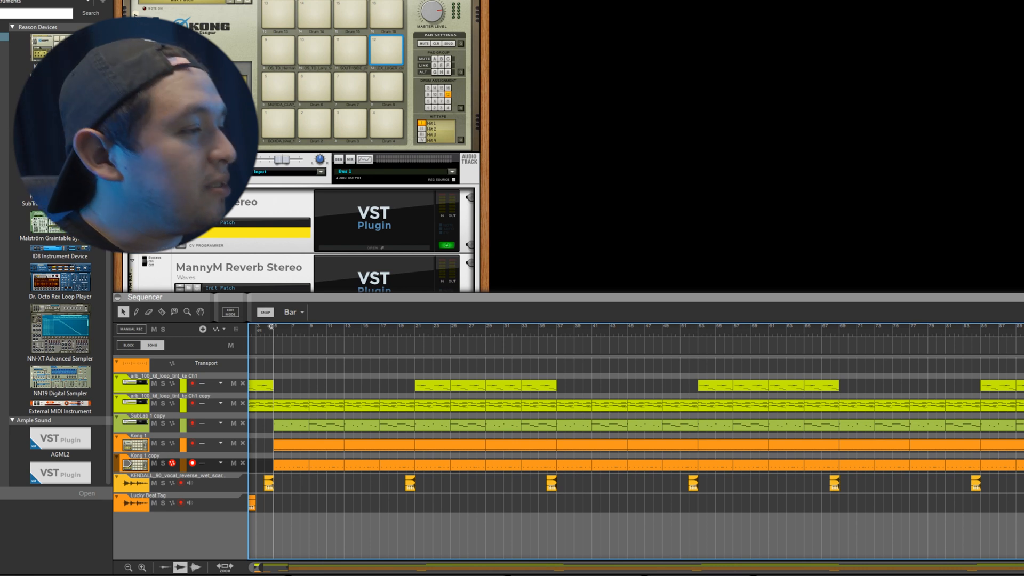
pyautogui.hscroll(-1, 635, 443)
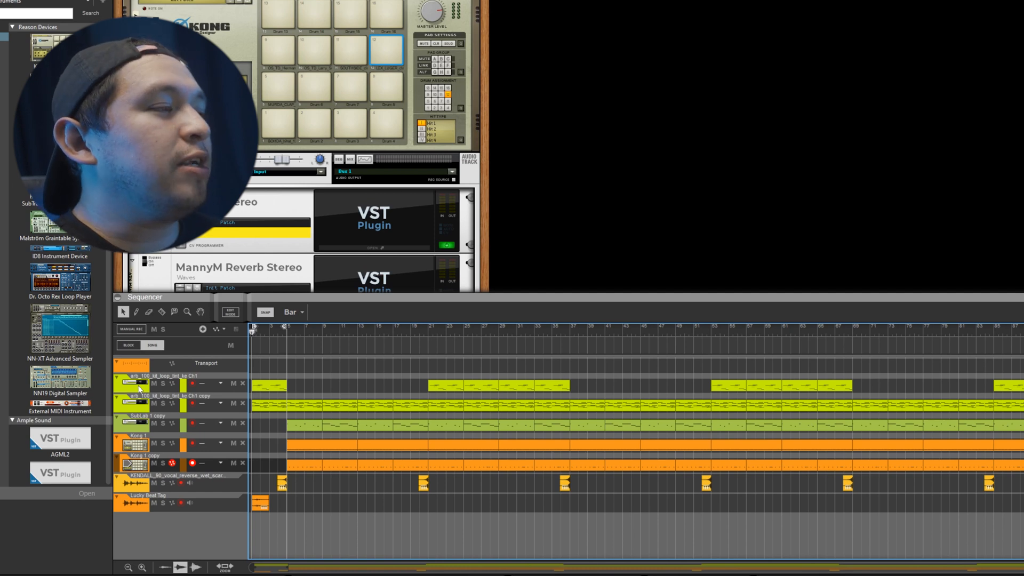
pyautogui.click(139, 389)
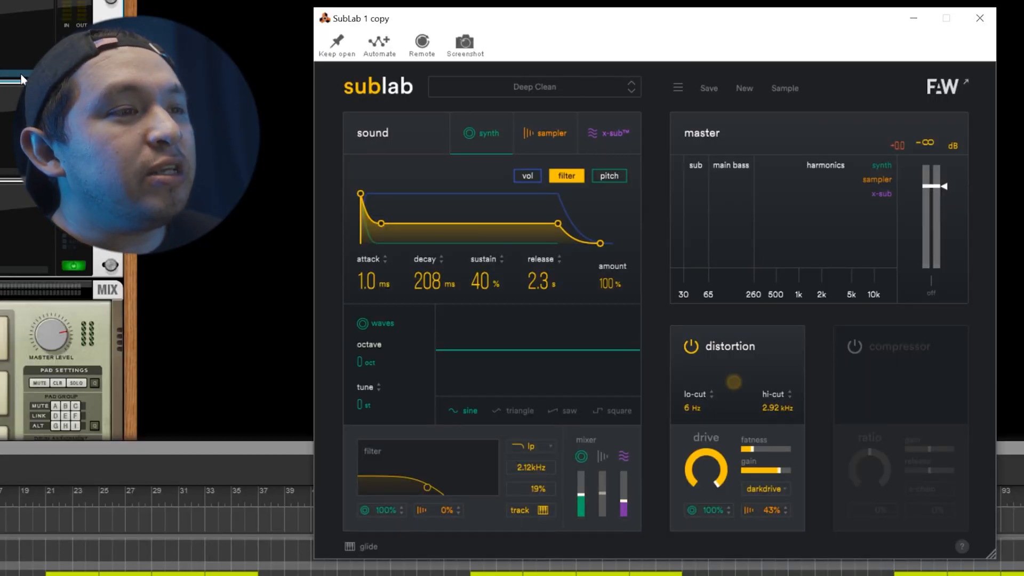
# Step: View SubLab's preset list around the Deep Clean preset
pyautogui.click(557, 88)
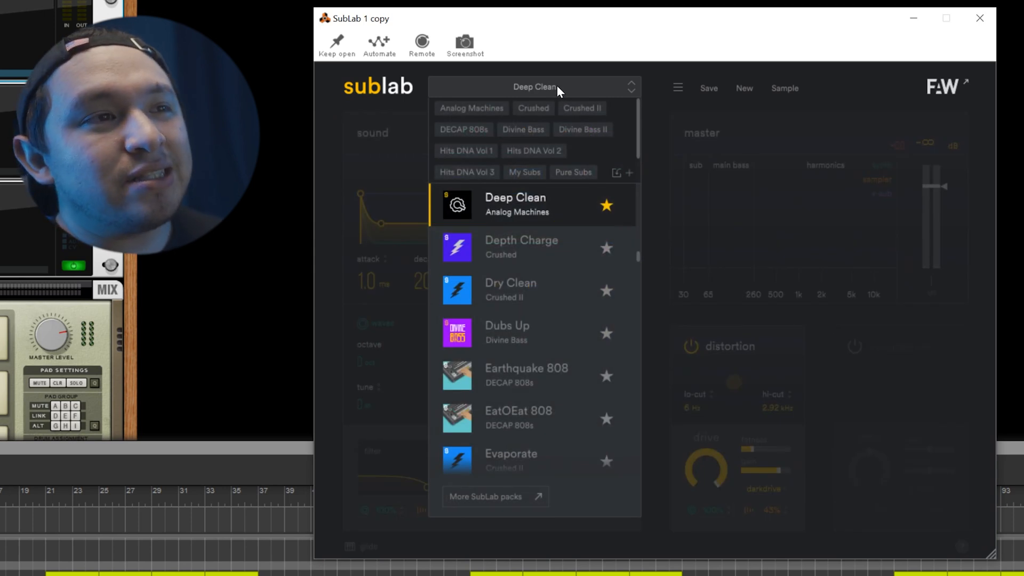
pyautogui.click(556, 85)
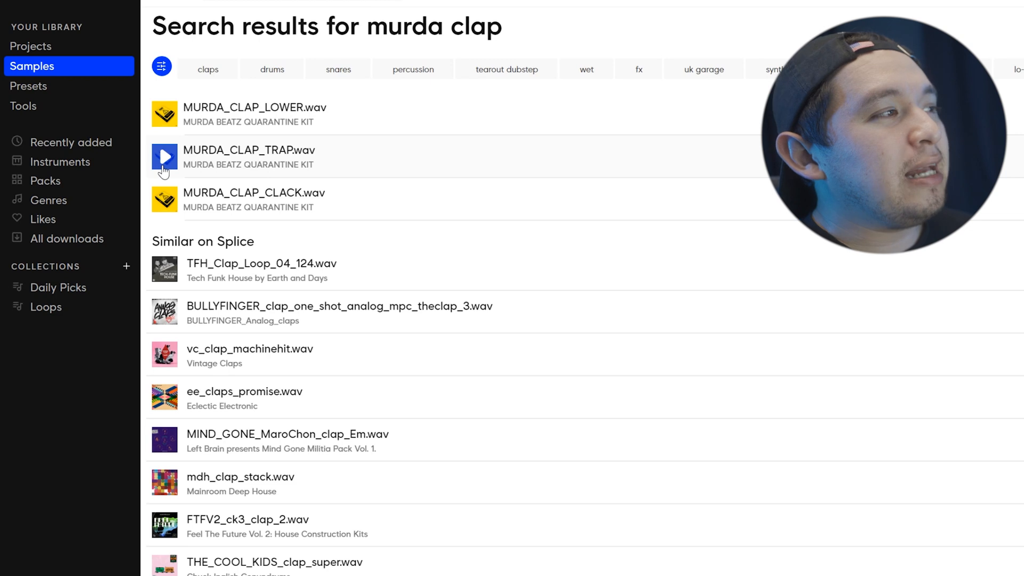
# Step: In Splice, preview MURDA_CLAP_TRAP.wav from the "murda clap" results and KENDALL_90_vocal_reverse_wet_scary_ahh_Amin.wav from the "reverse" results
pyautogui.click(167, 163)
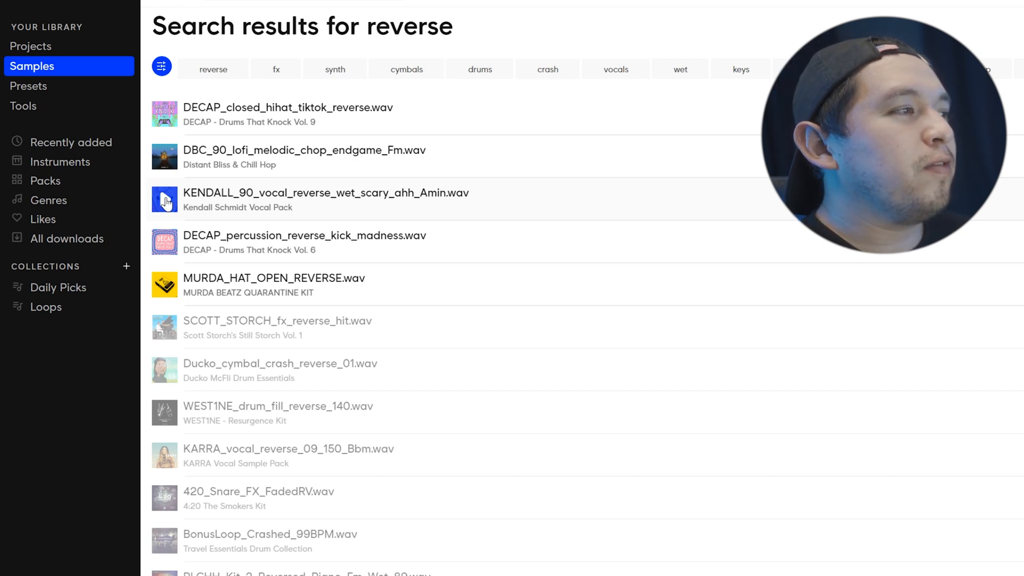
pyautogui.click(165, 201)
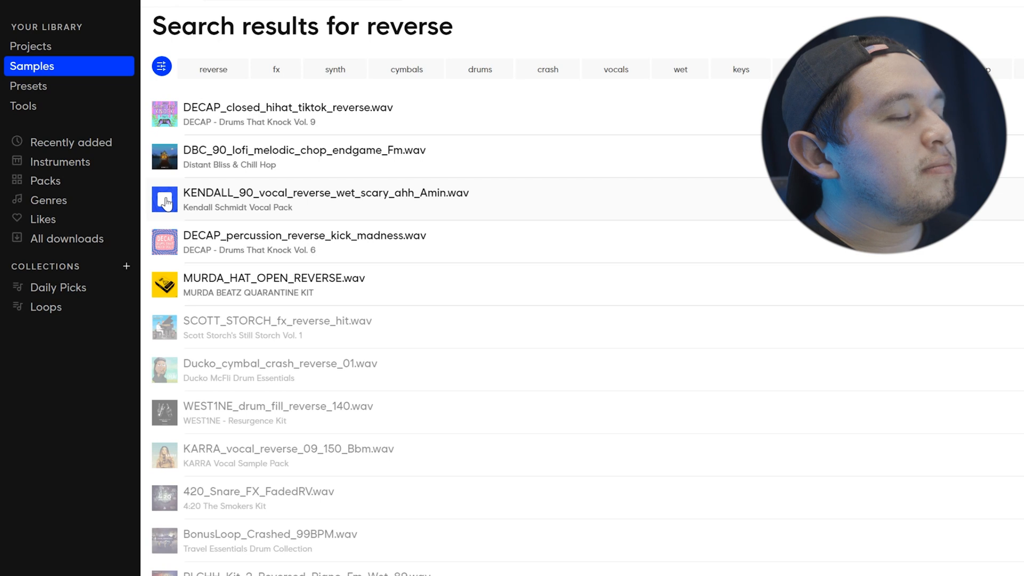